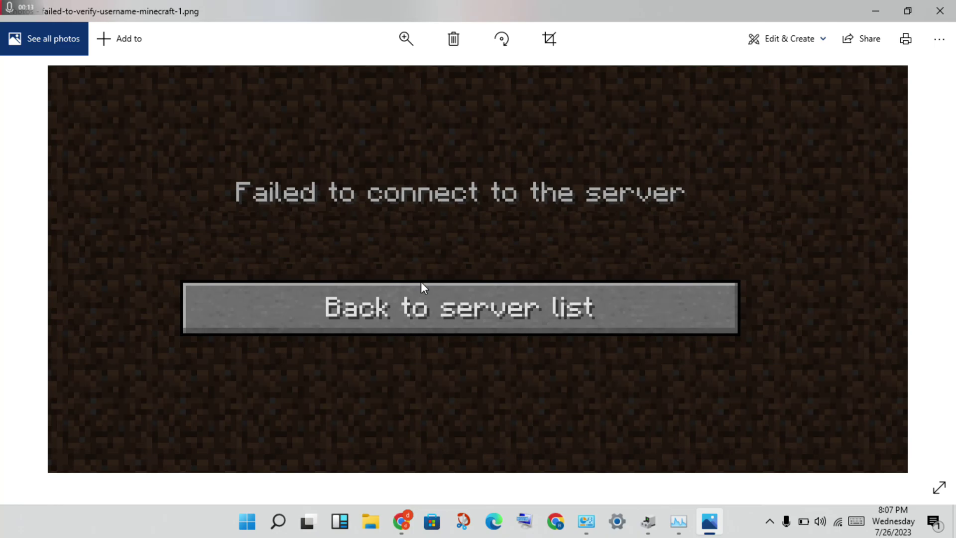
# Close the 'Failed to connect to the server' screenshot in Photos and bring Control Panel forward.
pyautogui.click(940, 10)
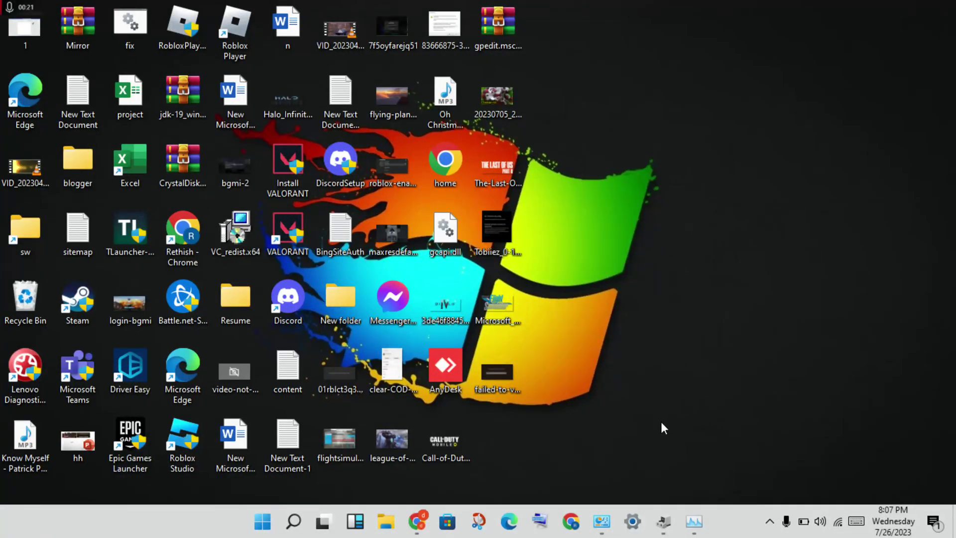
pyautogui.click(602, 523)
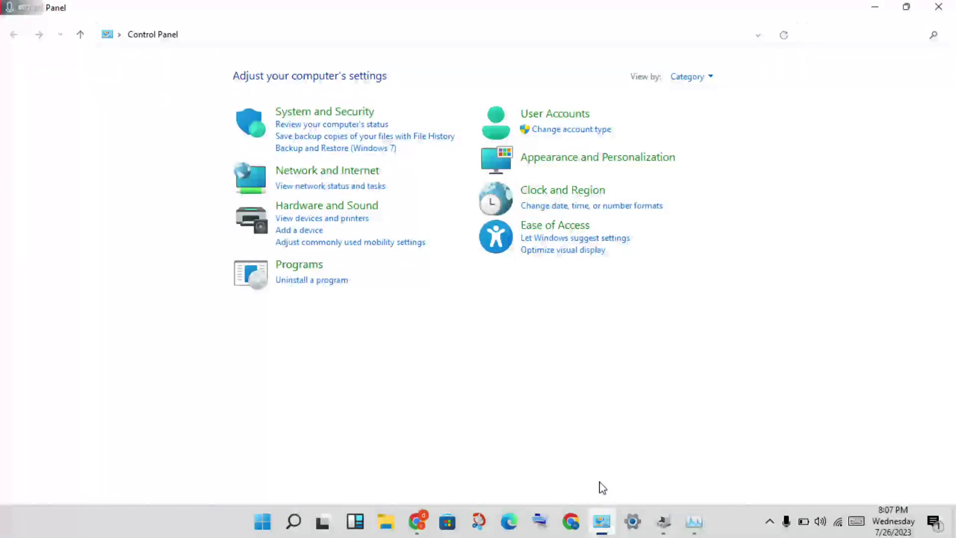
# Allow Minecraft Launcher through Windows Defender Firewall on private and public networks, and save.
pyautogui.click(324, 113)
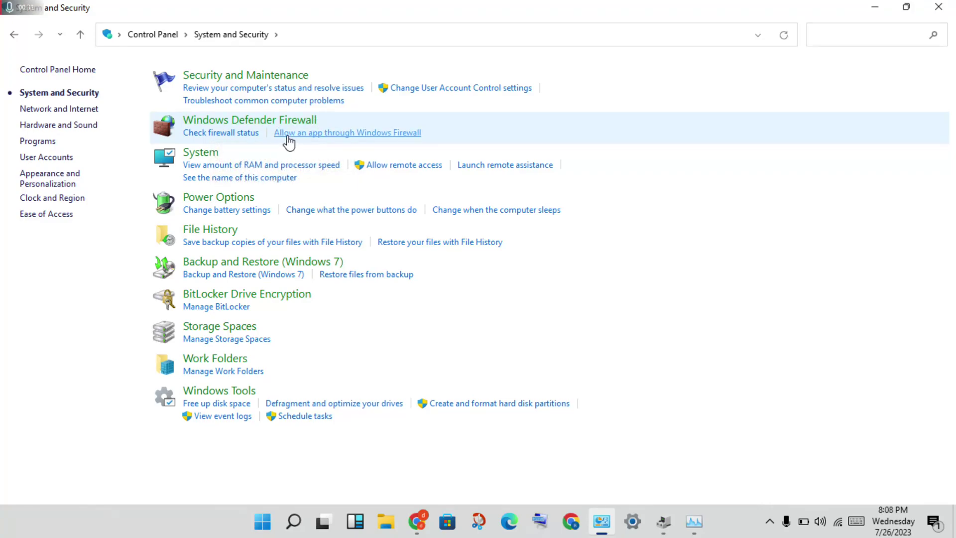
pyautogui.click(381, 132)
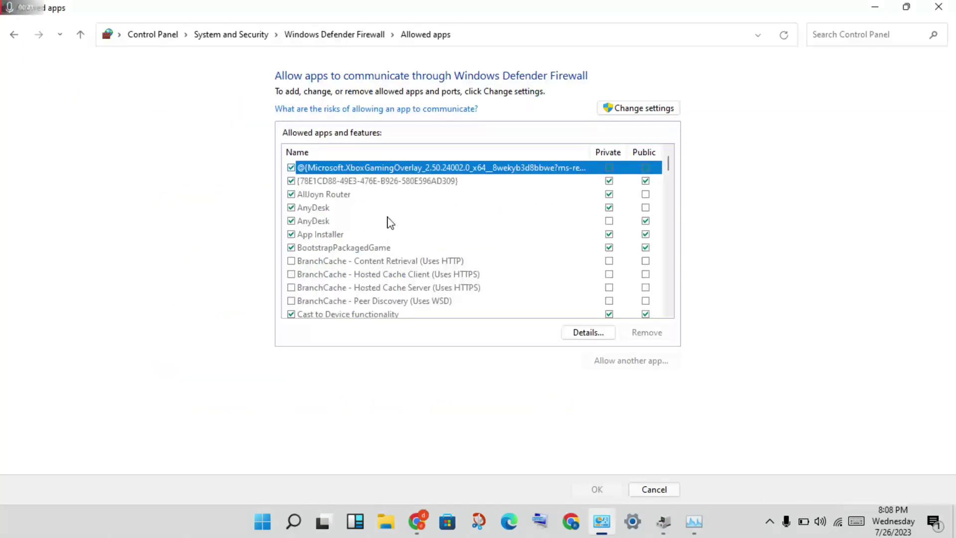
pyautogui.click(672, 112)
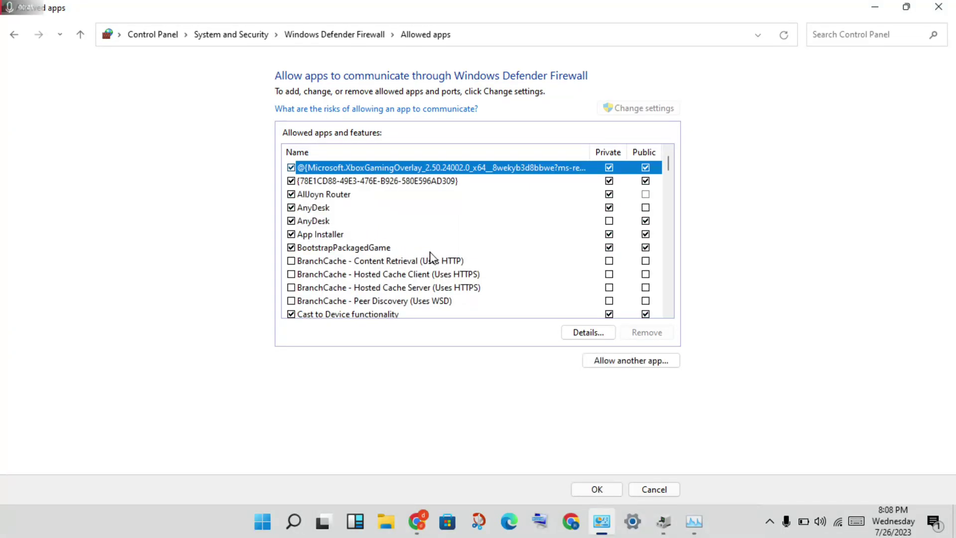
pyautogui.scroll(-5, 439, 241)
pyautogui.scroll(-3, 439, 239)
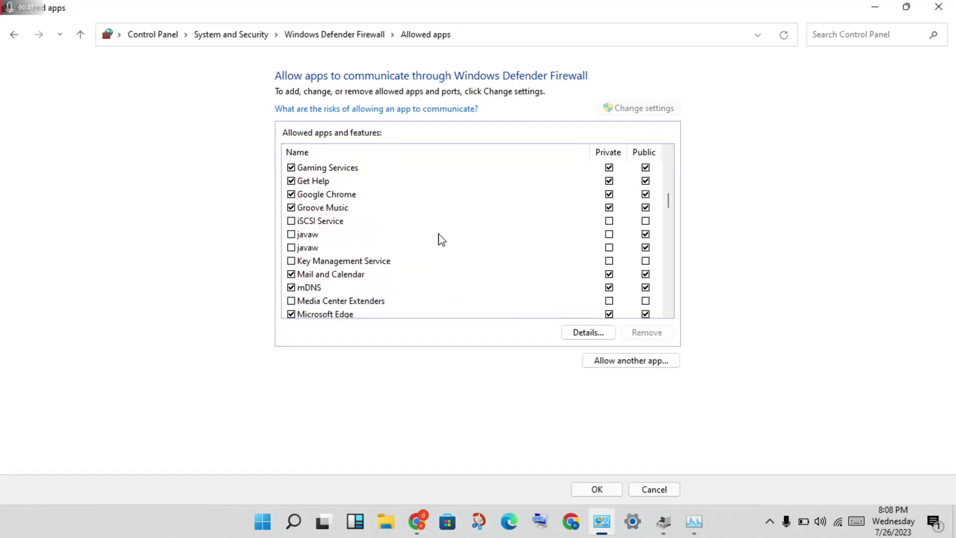
pyautogui.scroll(-5, 441, 239)
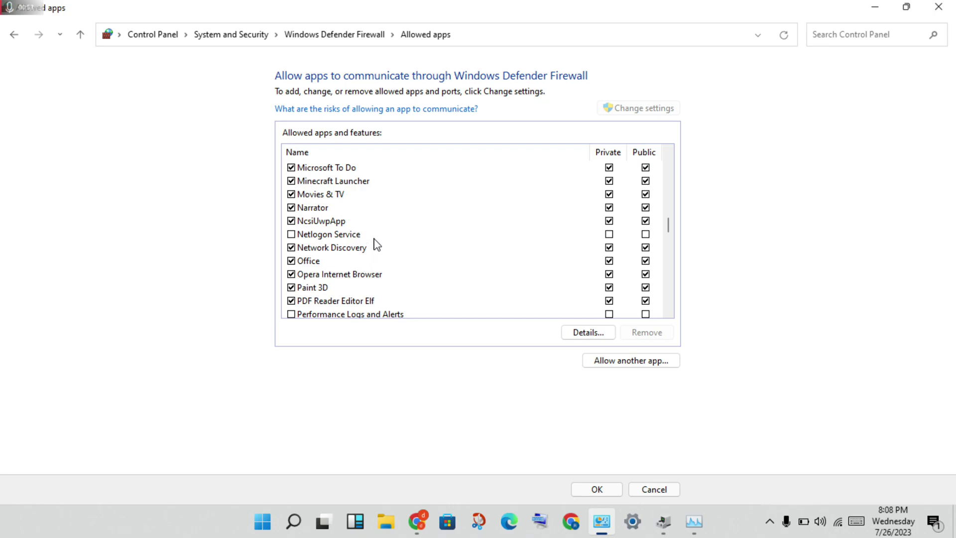
pyautogui.click(334, 184)
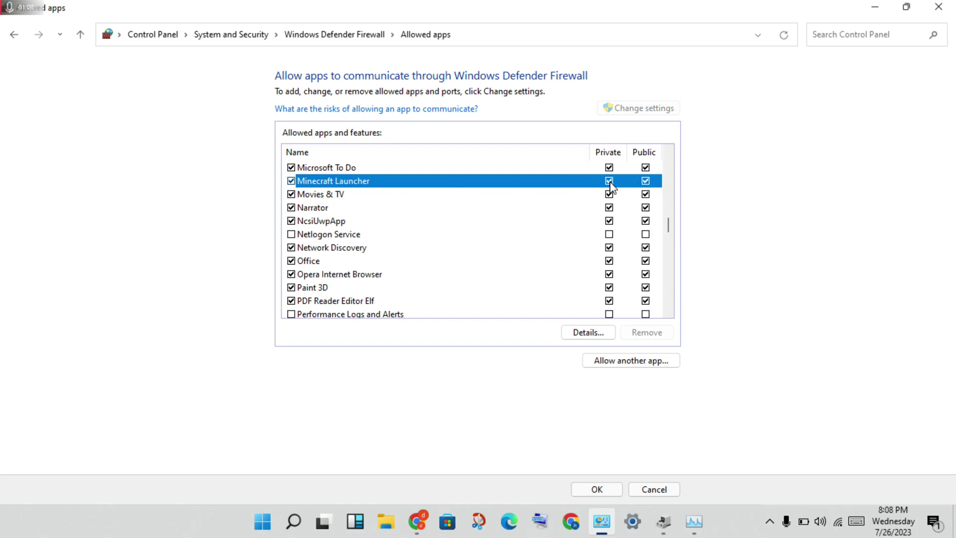
pyautogui.click(616, 490)
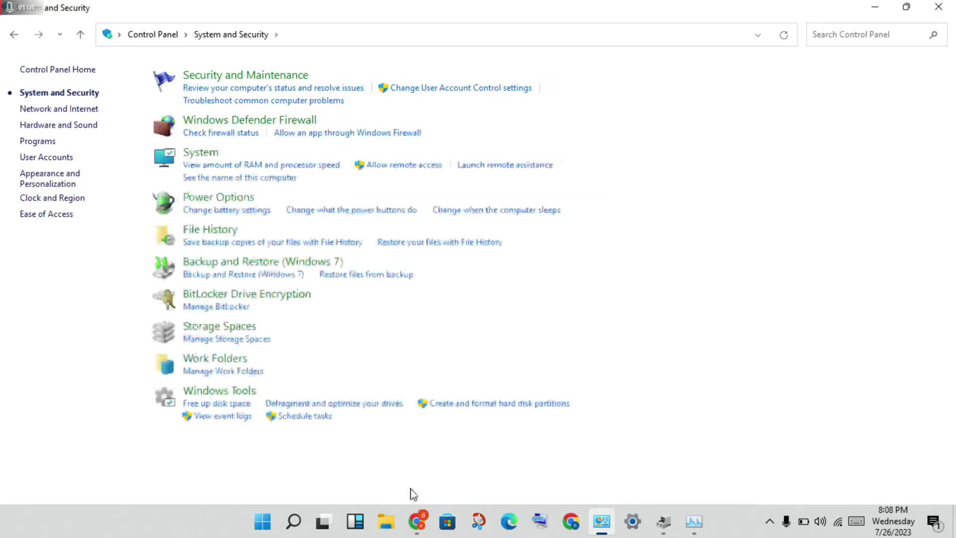
# Hide Control Panel, bring up Device Manager and expand Network adapters.
pyautogui.click(874, 8)
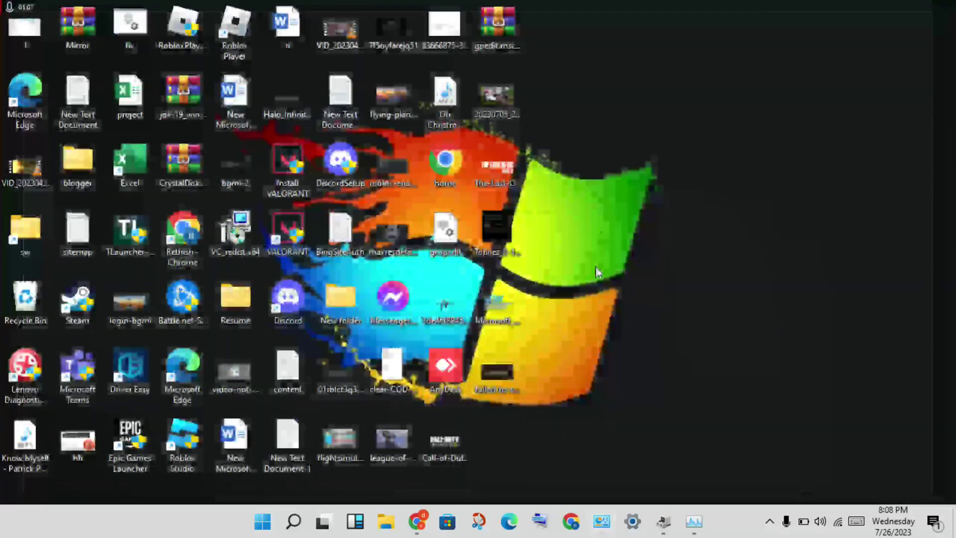
pyautogui.click(667, 527)
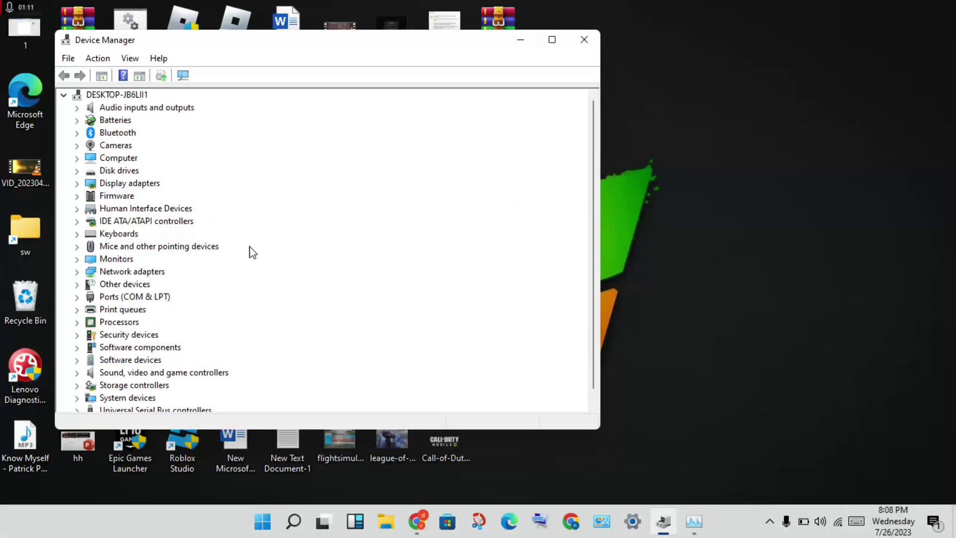
pyautogui.doubleClick(127, 187)
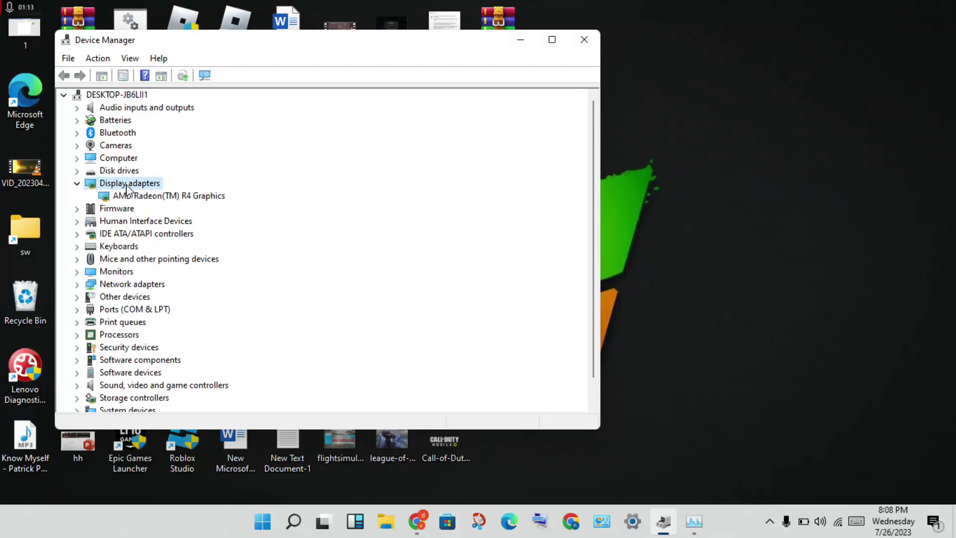
pyautogui.doubleClick(128, 187)
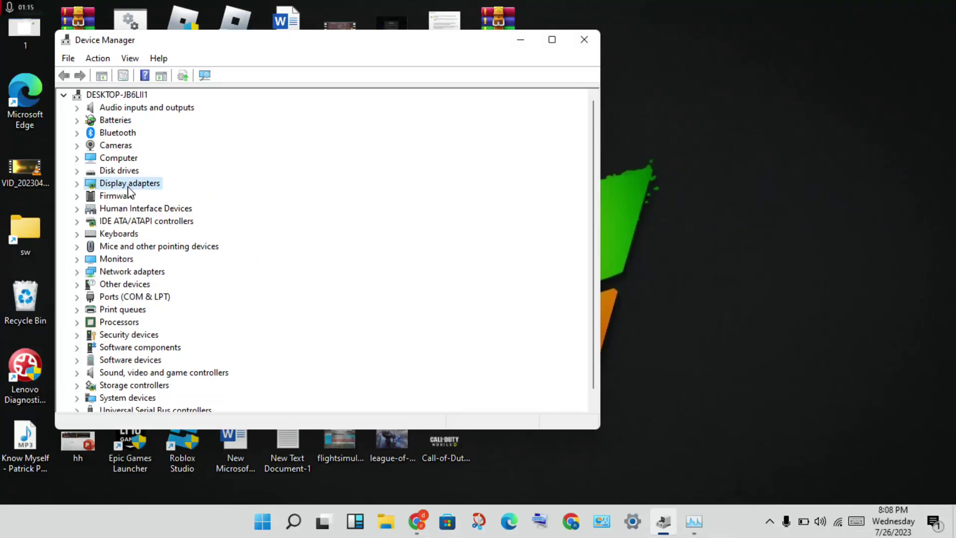
pyautogui.doubleClick(141, 271)
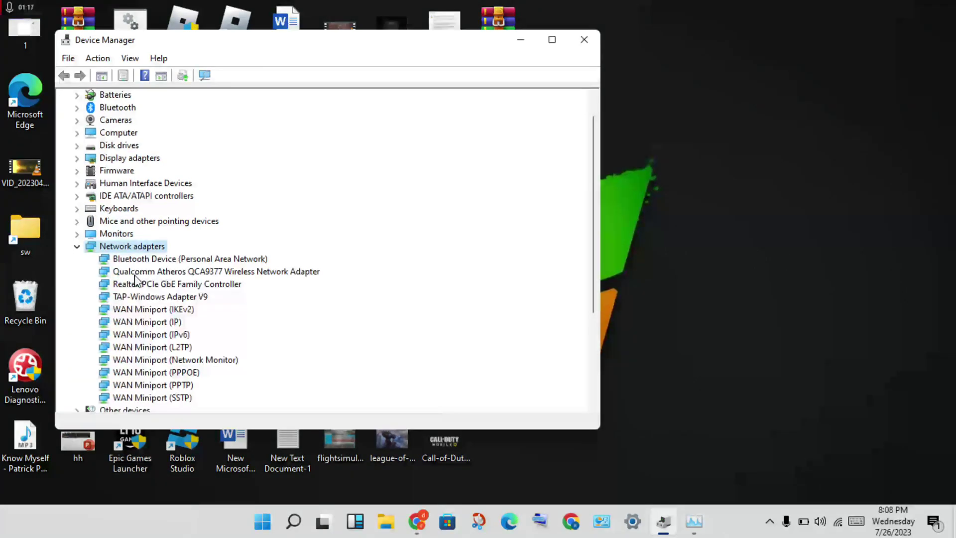
# Auto-update the Qualcomm Atheros QCA9377 driver, which is already the best, then close Device Manager.
pyautogui.click(243, 275)
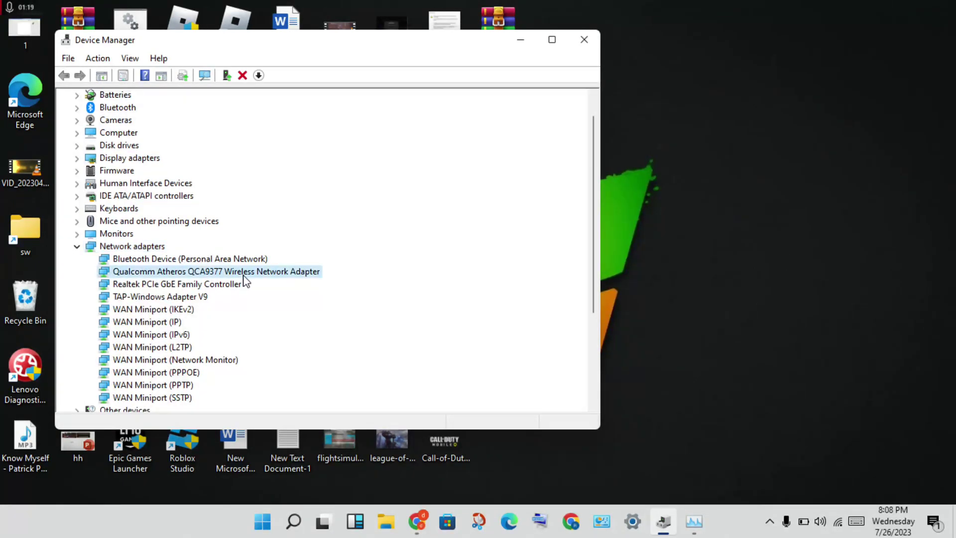
pyautogui.rightClick(245, 277)
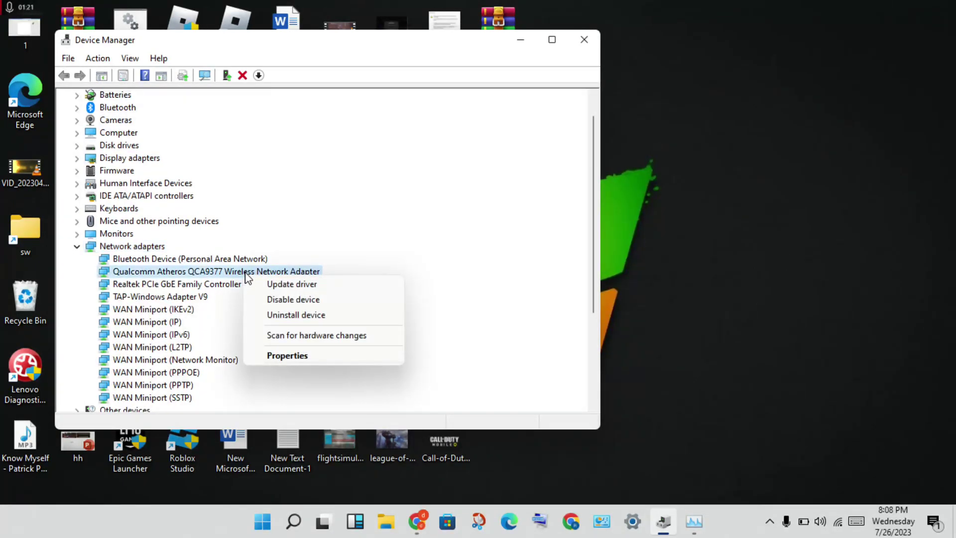
pyautogui.click(283, 284)
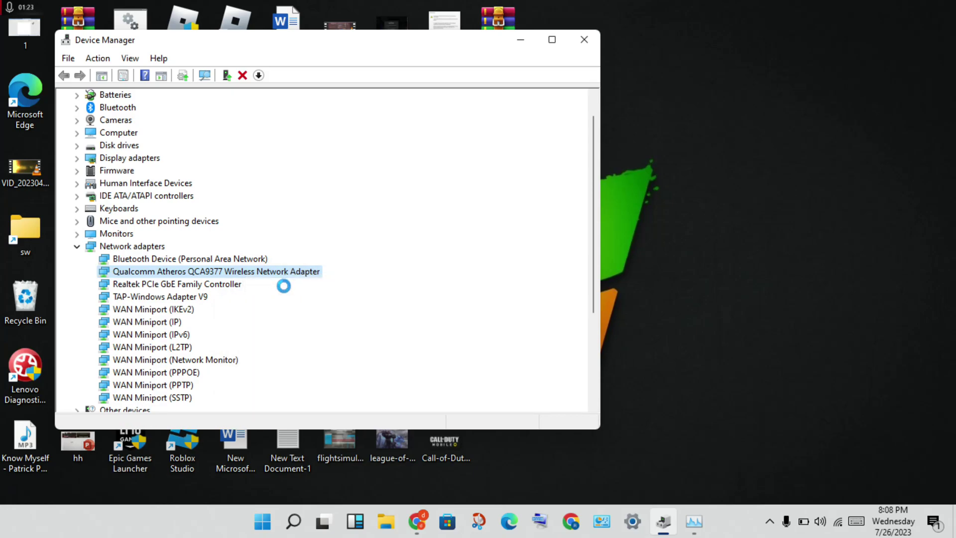
pyautogui.click(242, 214)
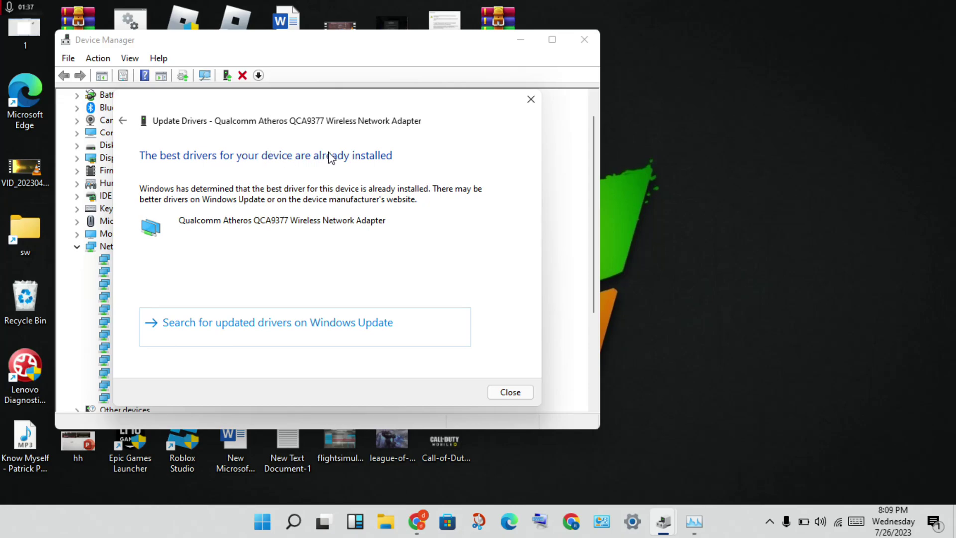
pyautogui.click(512, 392)
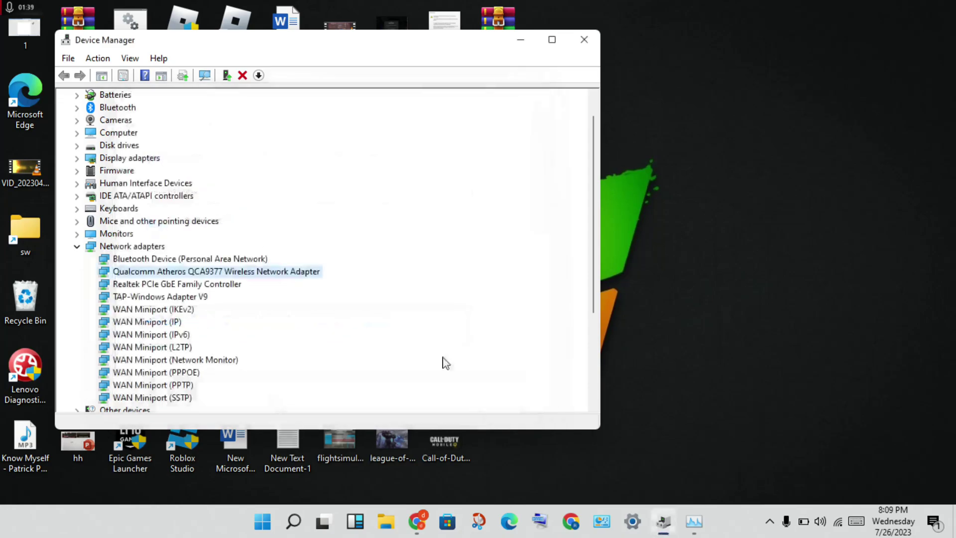
pyautogui.click(584, 39)
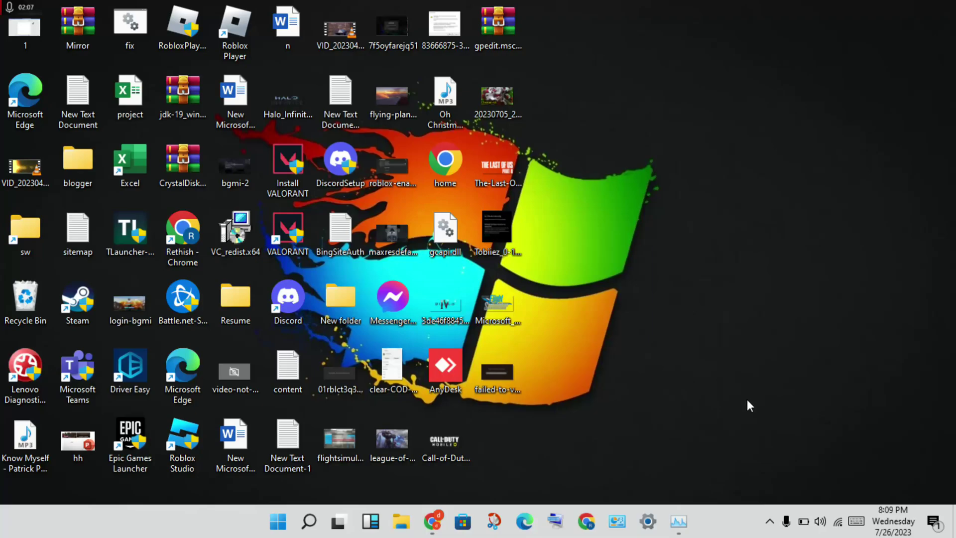
# Bring up Task Manager's list of running processes from the taskbar.
pyautogui.click(678, 521)
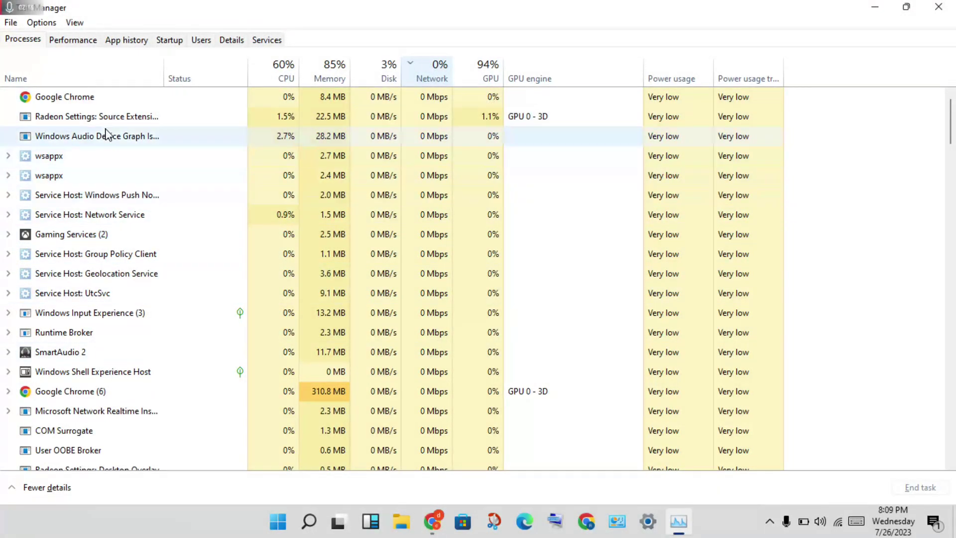
# End the Radeon Settings background process and close Task Manager.
pyautogui.rightClick(180, 115)
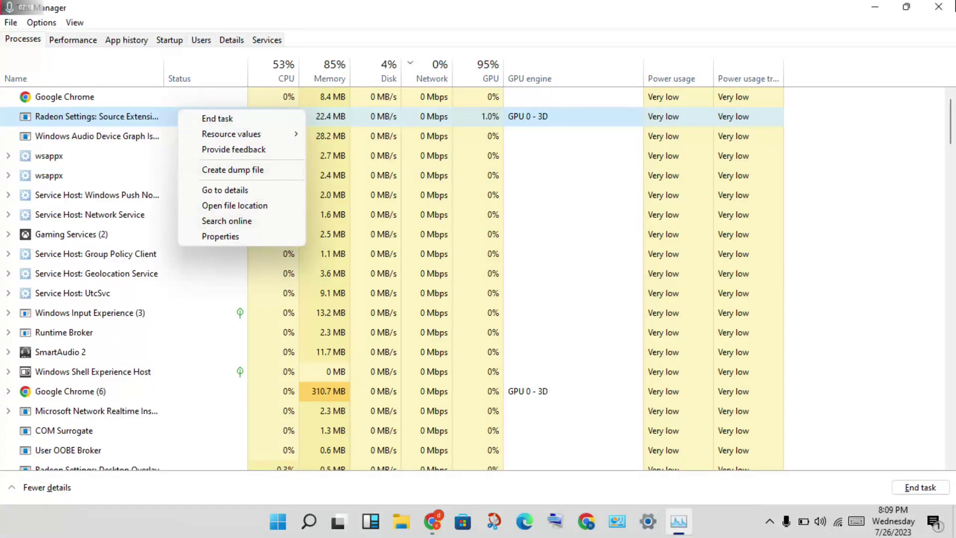
pyautogui.click(944, 6)
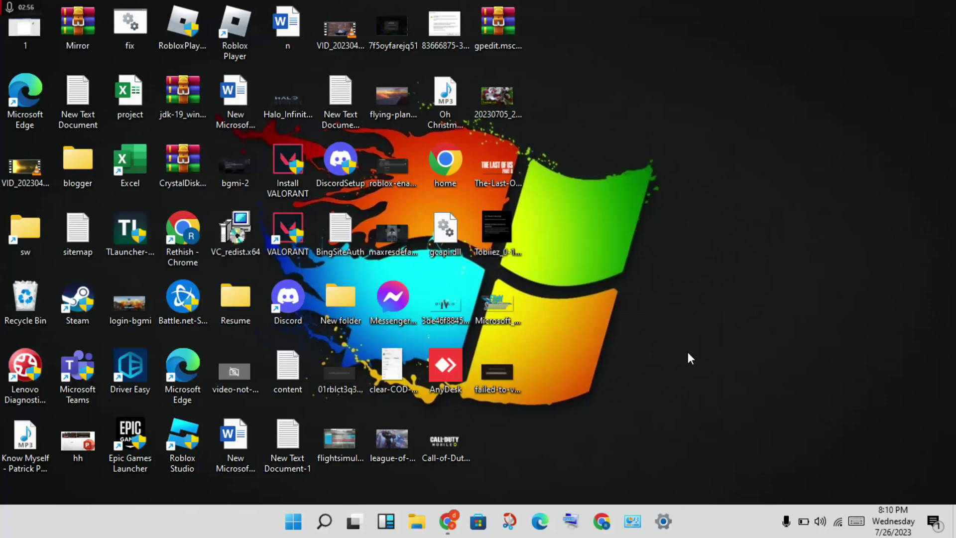
pyautogui.click(293, 521)
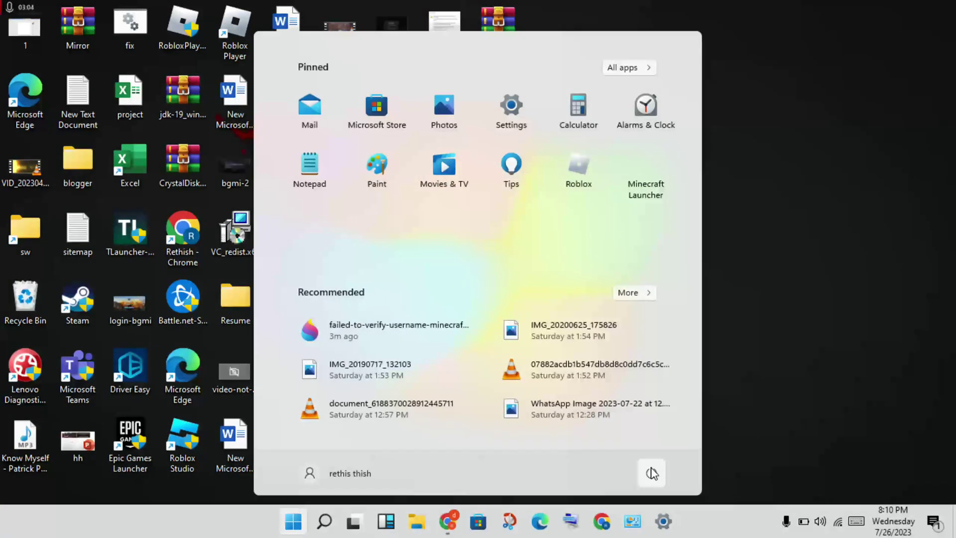
pyautogui.click(655, 480)
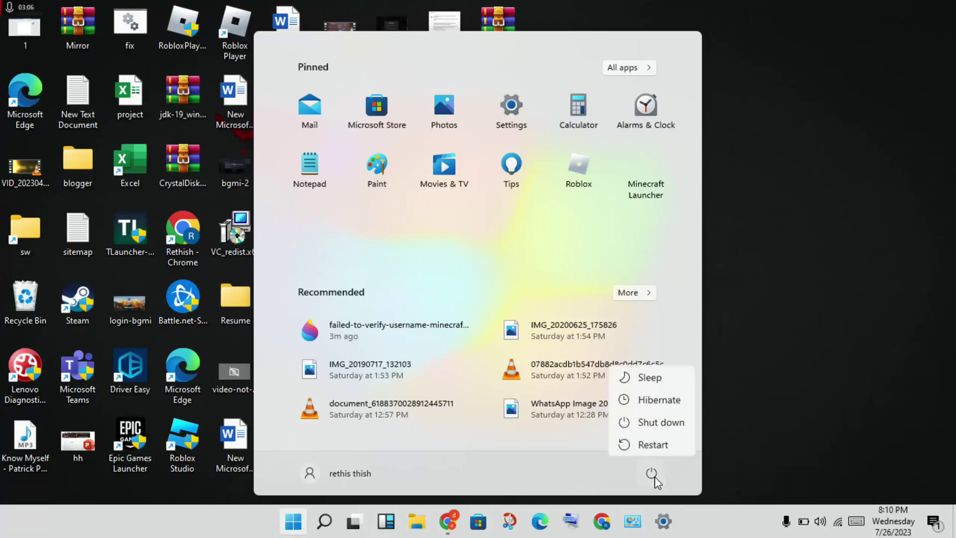
pyautogui.click(755, 269)
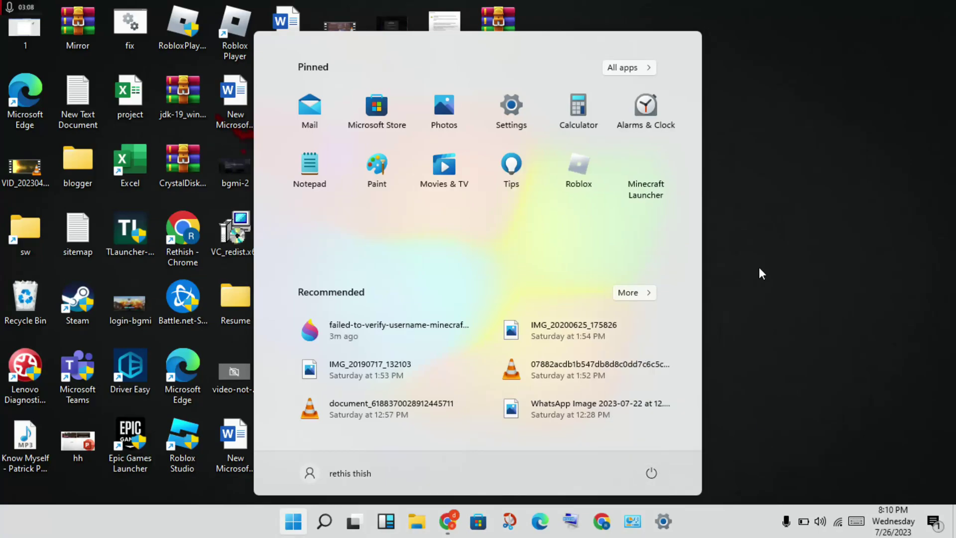
pyautogui.click(759, 269)
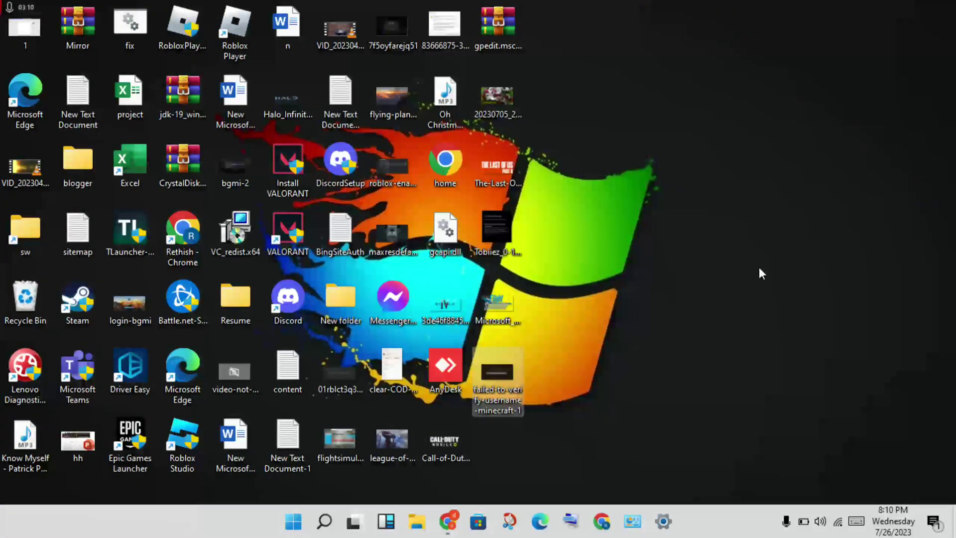